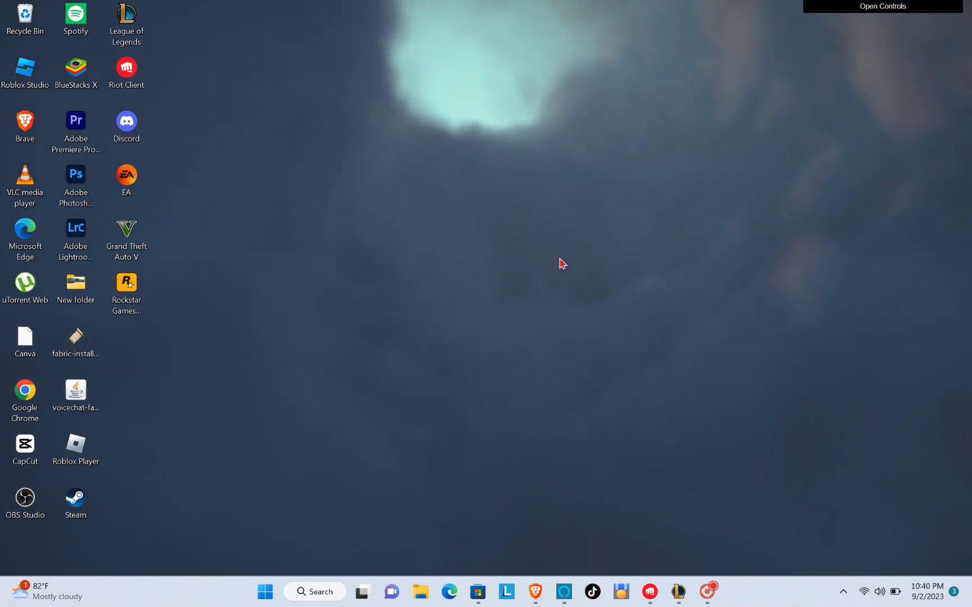
left_click(674, 595)
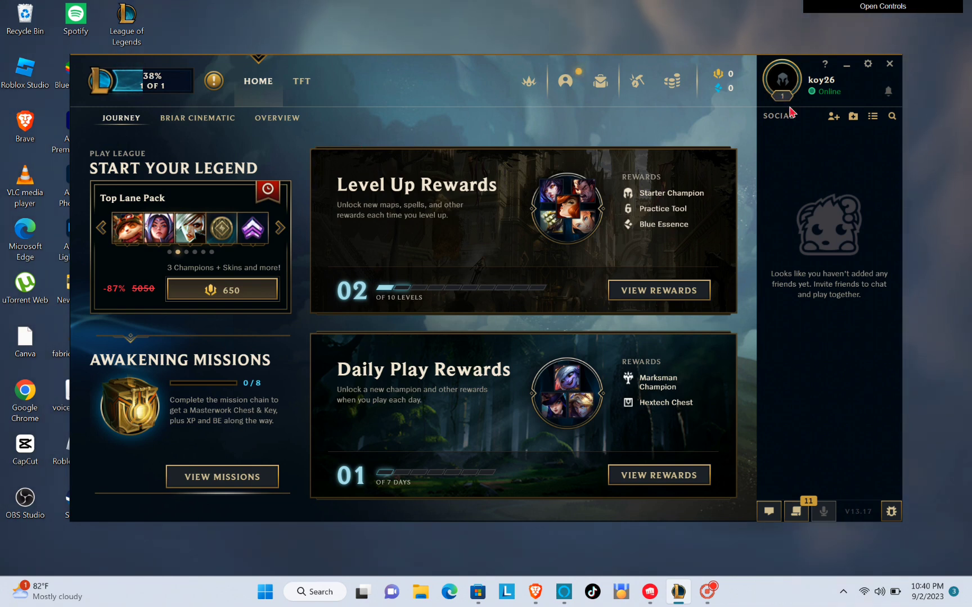
left_click(868, 65)
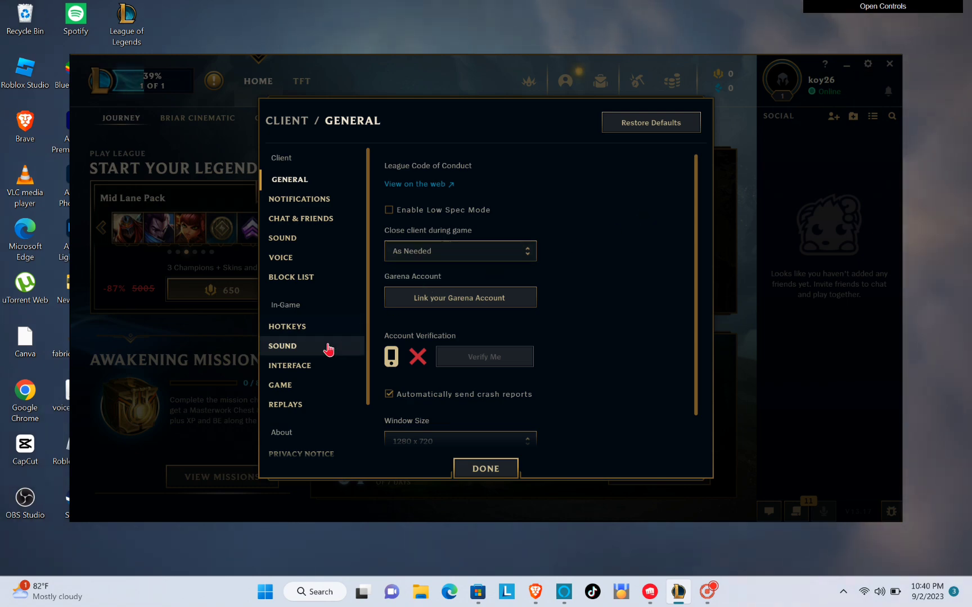
left_click(302, 329)
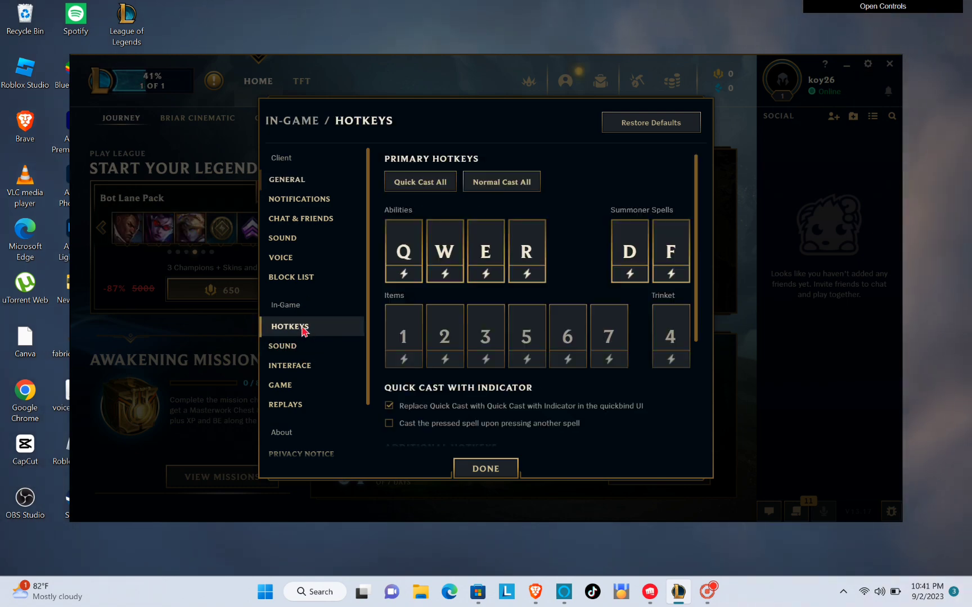
scroll(475, 353, "down", 3)
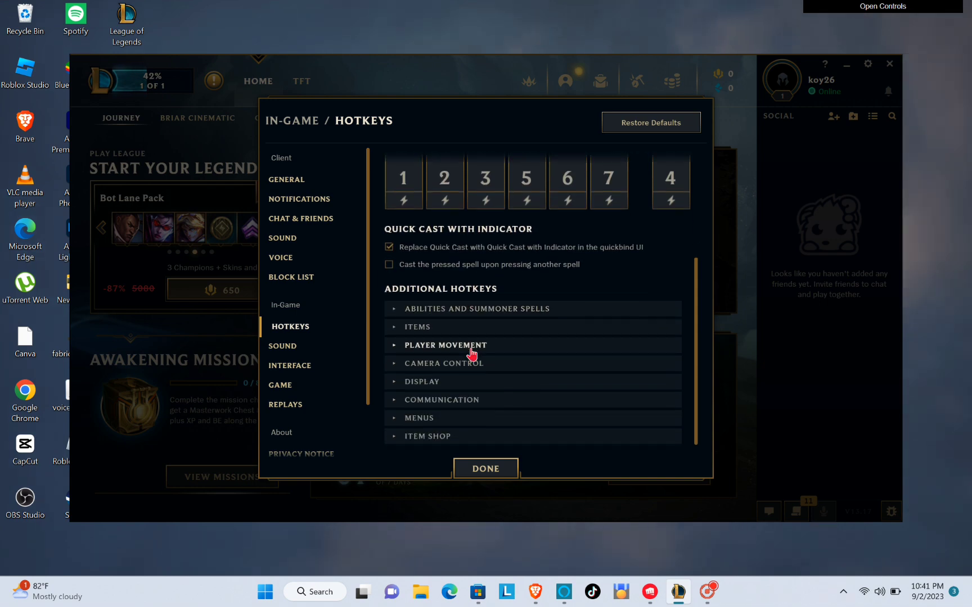
left_click(437, 383)
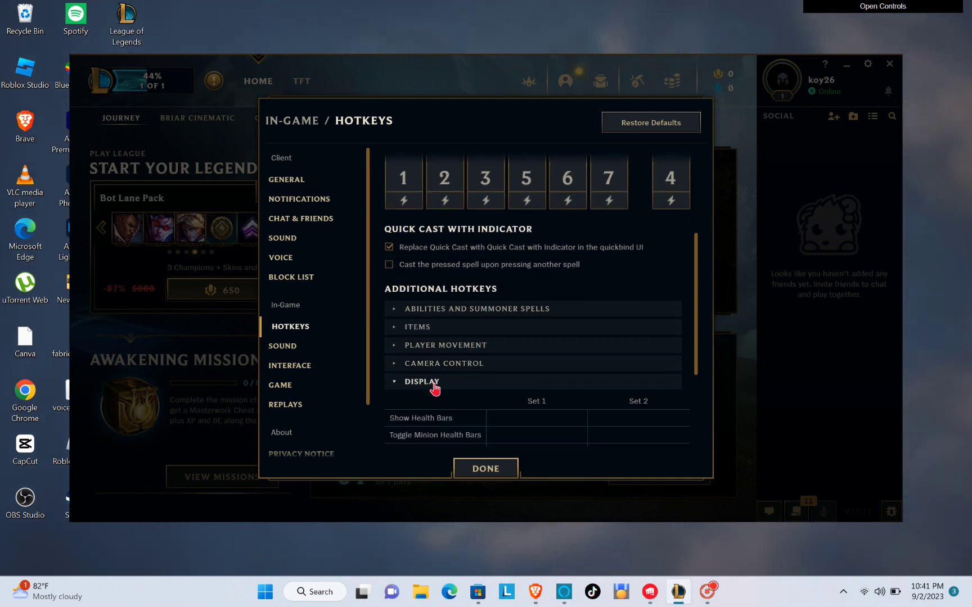
scroll(504, 338, "down", 3)
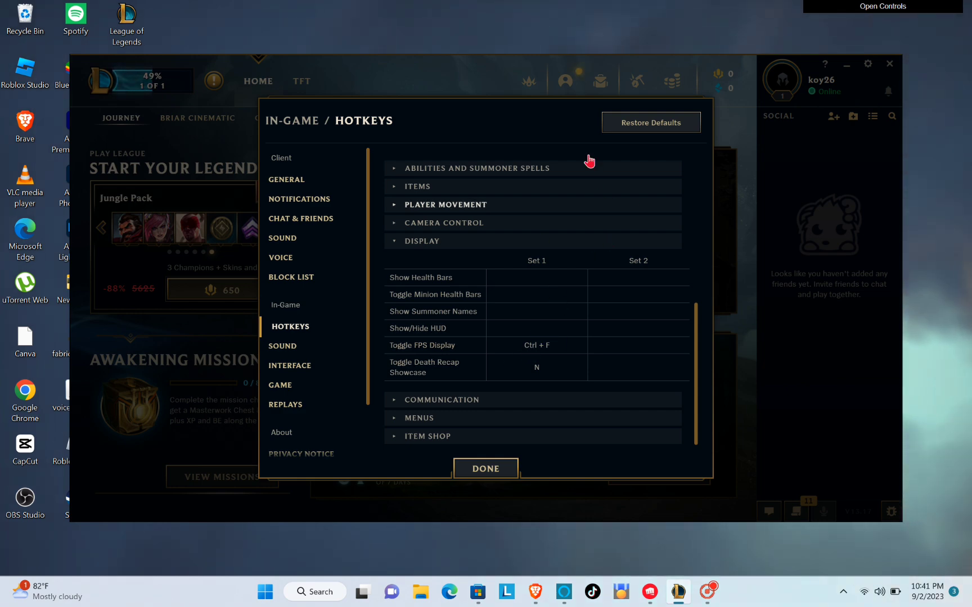
left_click(477, 472)
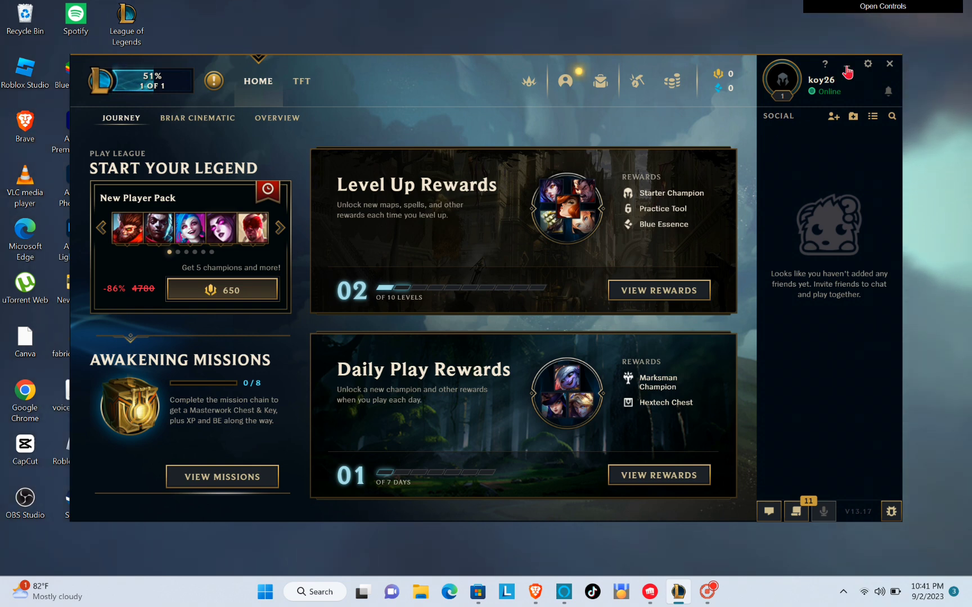
Minimize the League client and launch Google Chrome from Windows Search
left_click(847, 64)
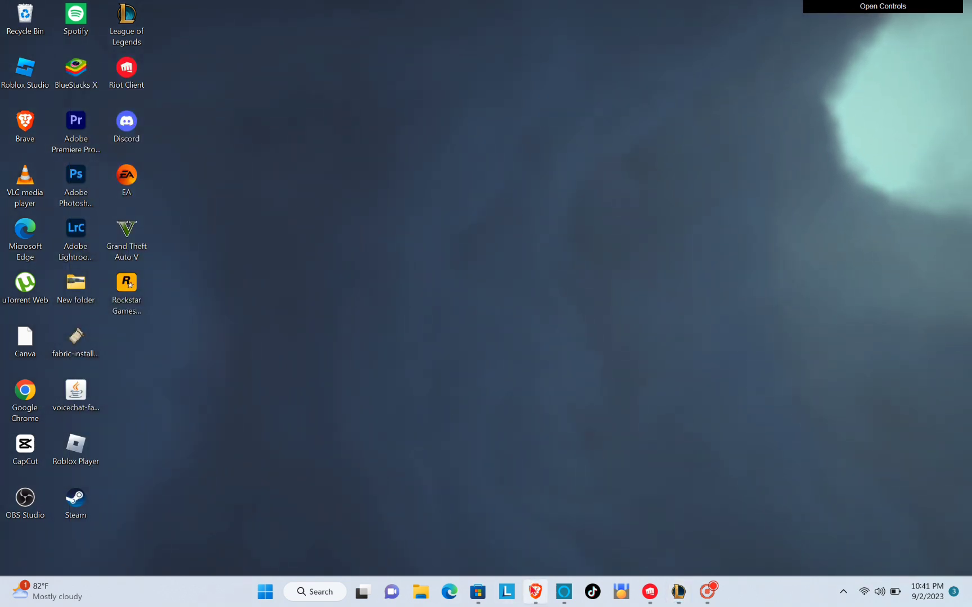
left_click(326, 593)
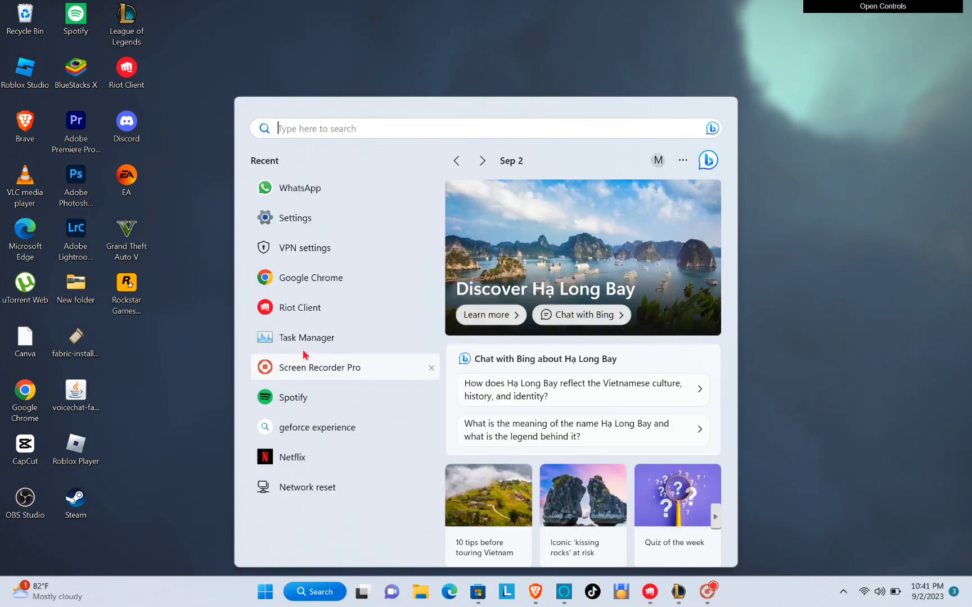
left_click(326, 277)
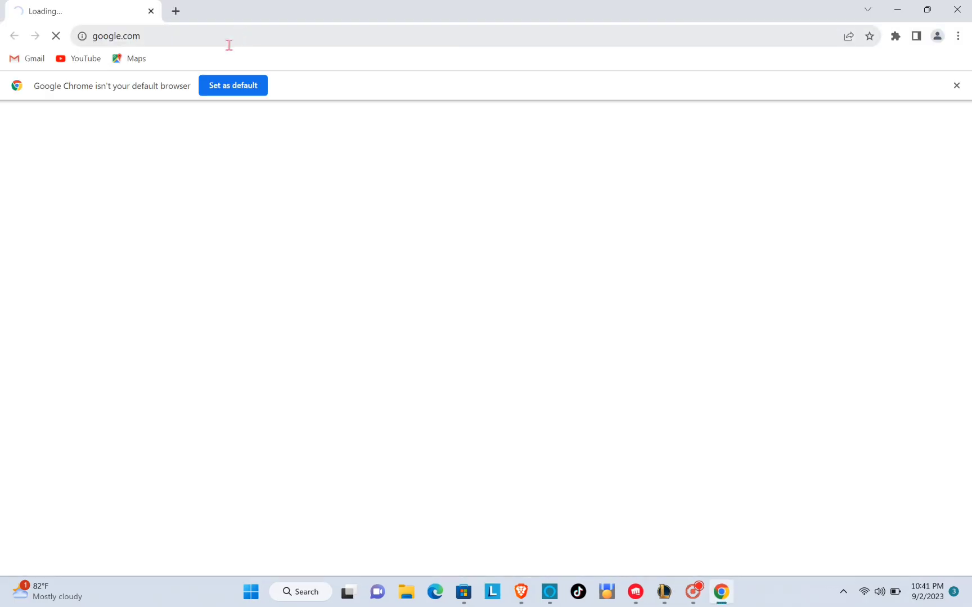
Go to speedtest.net and start the speed test, reaching 25.79 Mbps download and 18 ms ping
left_click(229, 45)
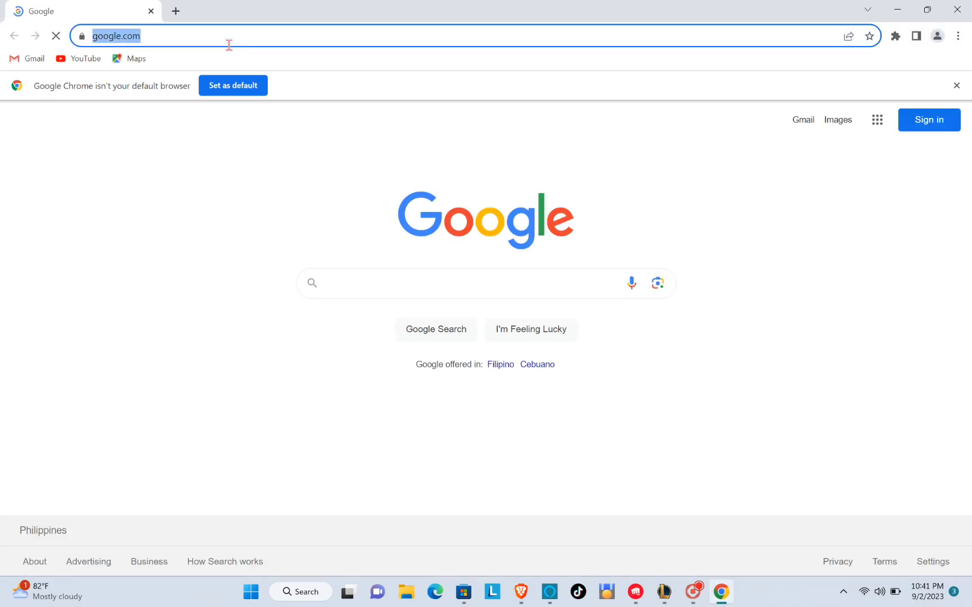
type("spe")
key("Return")
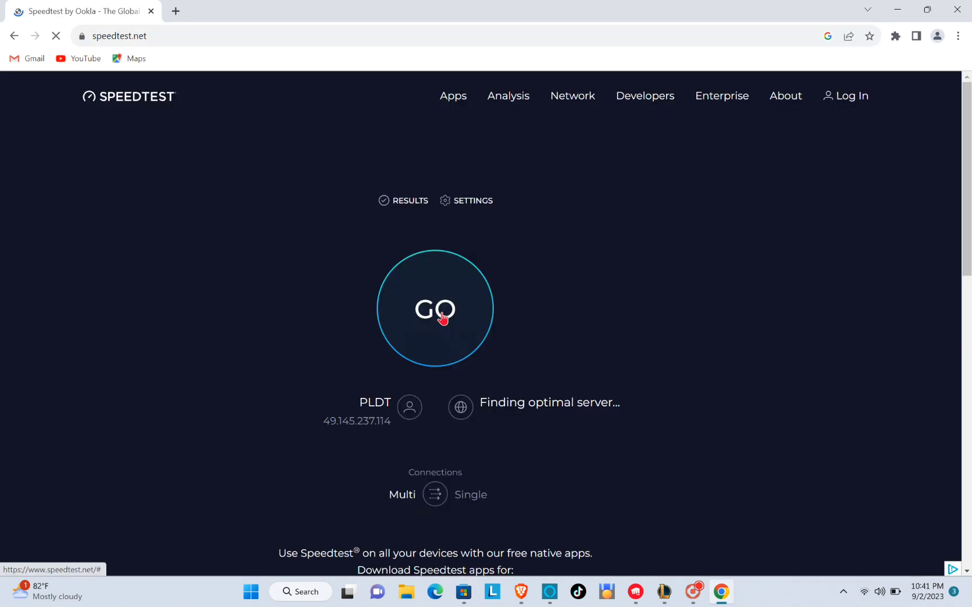
left_click(442, 318)
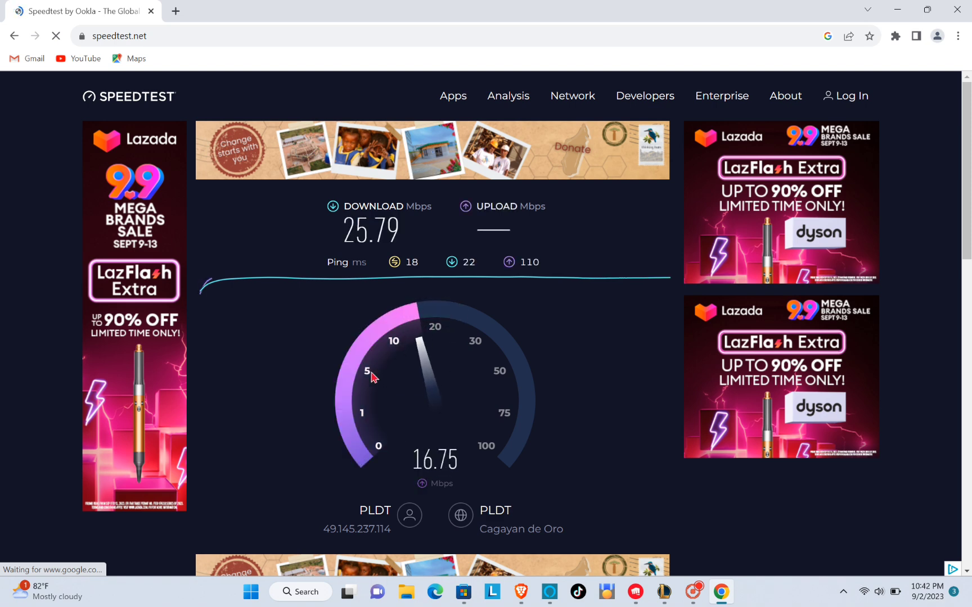
In a new tab, open the Riot Games status site in English and select League of Legends
left_click(176, 11)
type("status.riotgames.com")
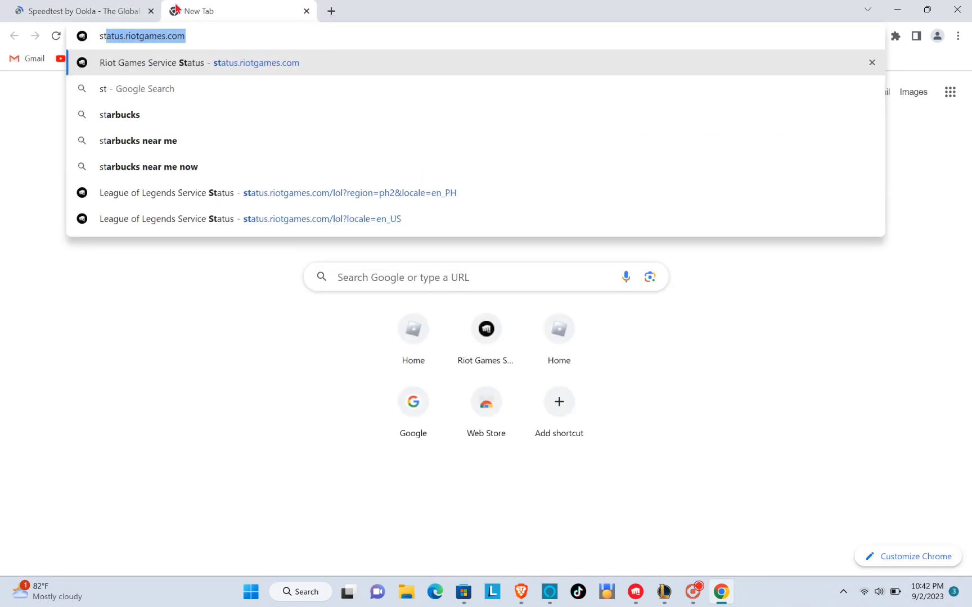
key("Return")
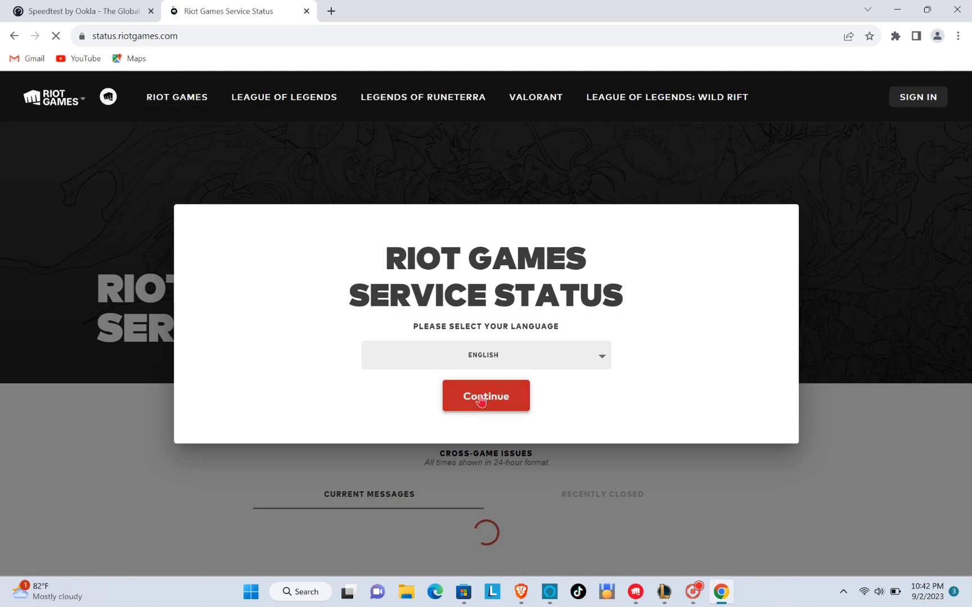
left_click(481, 399)
scroll(360, 364, "down", 8)
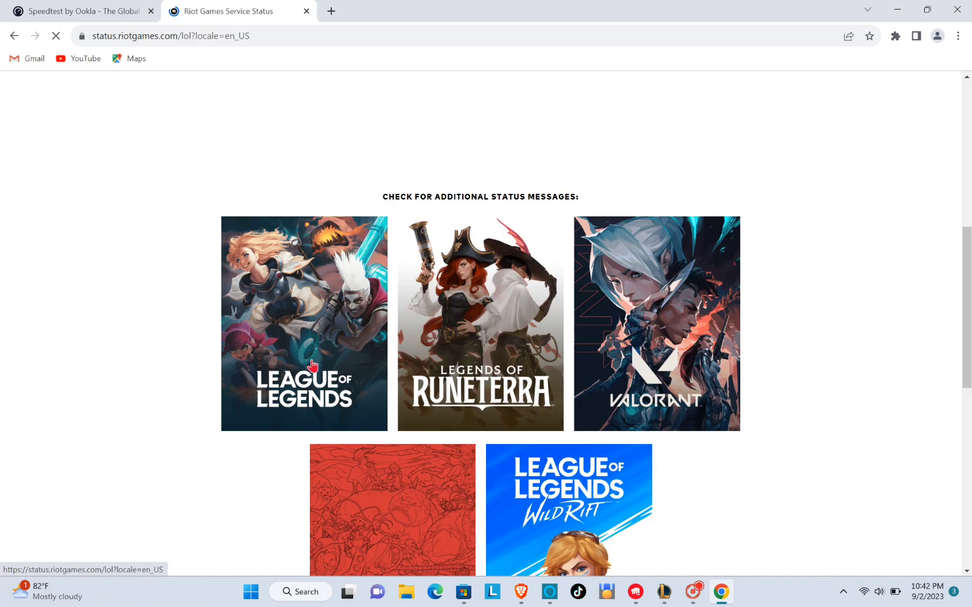
left_click(312, 365)
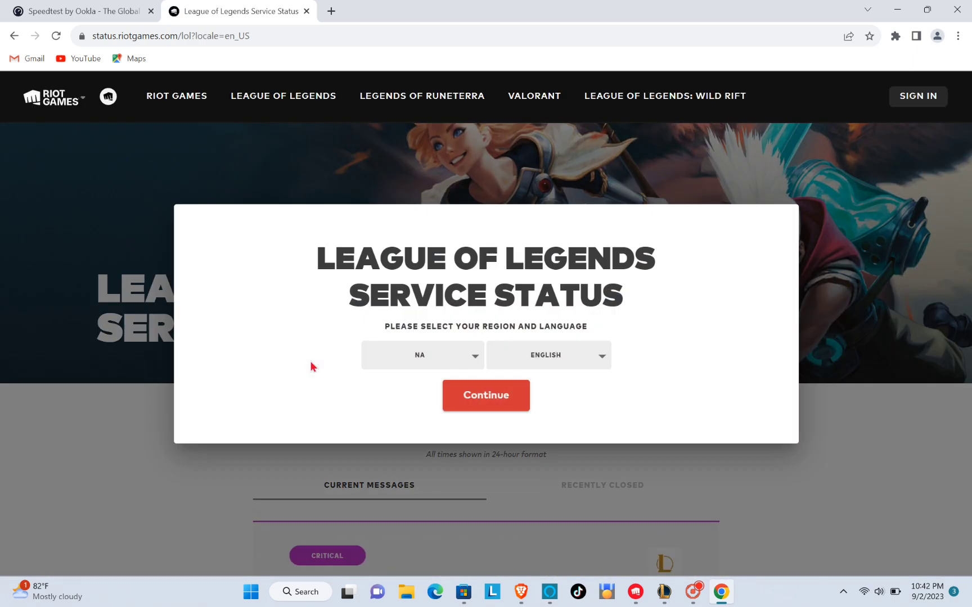
Set the status page region to EUW and scroll through the reported issues
left_click(462, 356)
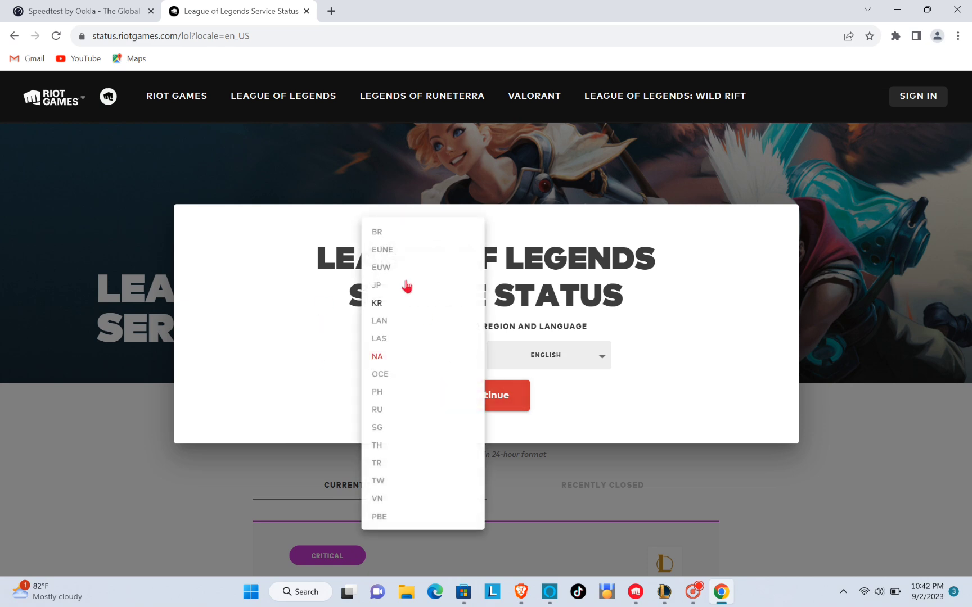
left_click(381, 267)
left_click(501, 407)
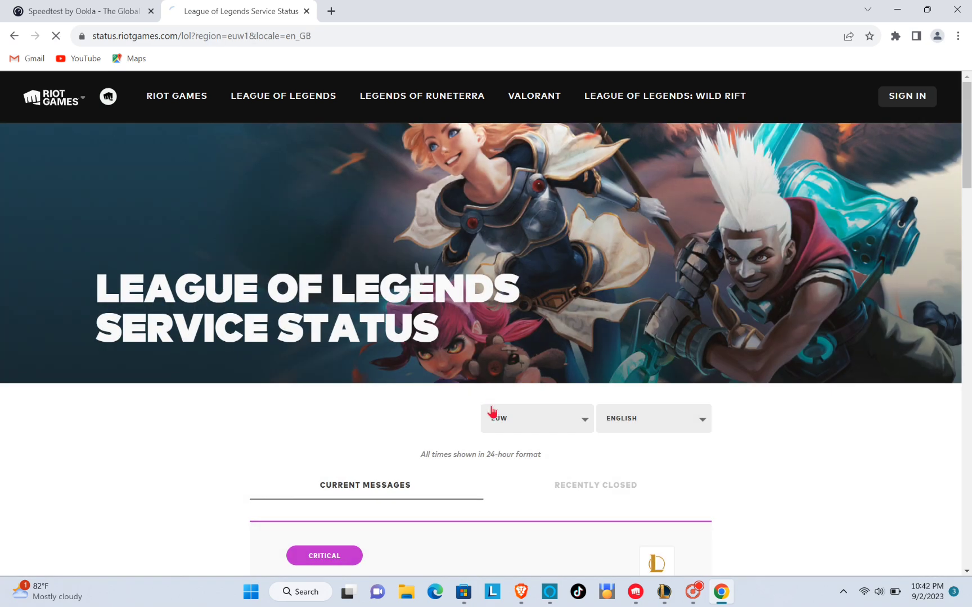
scroll(474, 397, "down", 4)
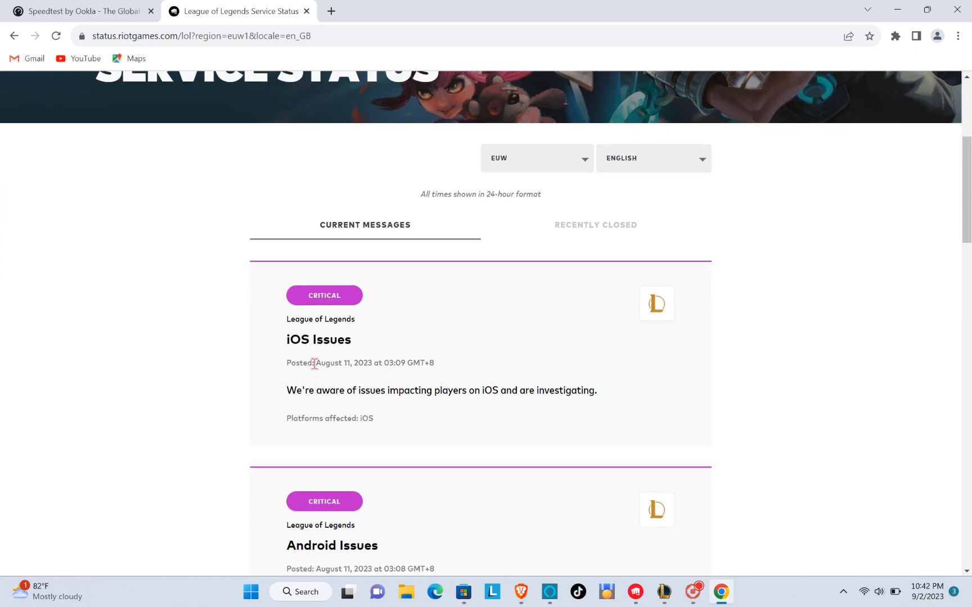
scroll(314, 364, "down", 5)
scroll(315, 362, "down", 8)
scroll(338, 358, "up", 18)
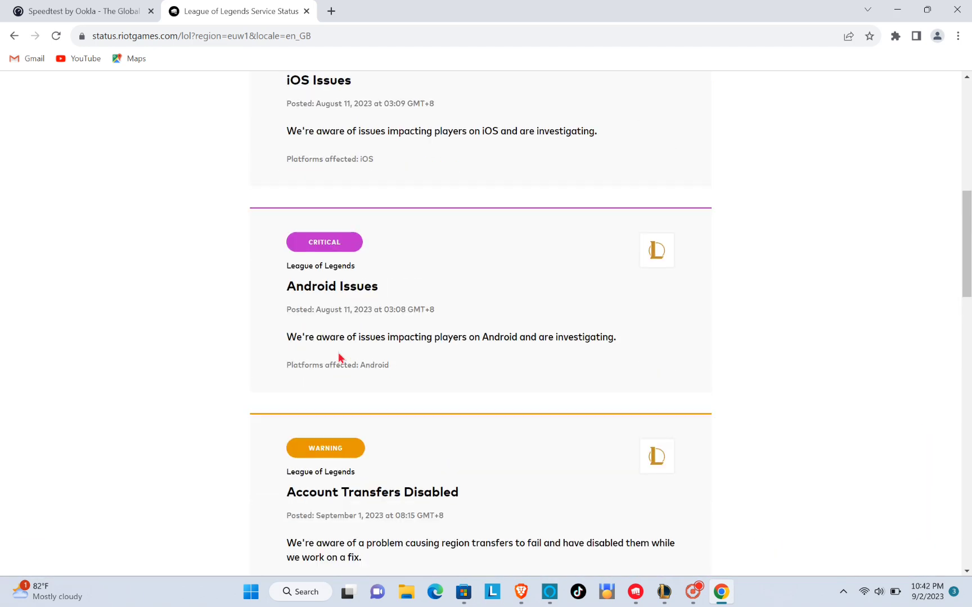
Switch the region to PH and check its Recently Closed issues, which are empty
left_click(527, 429)
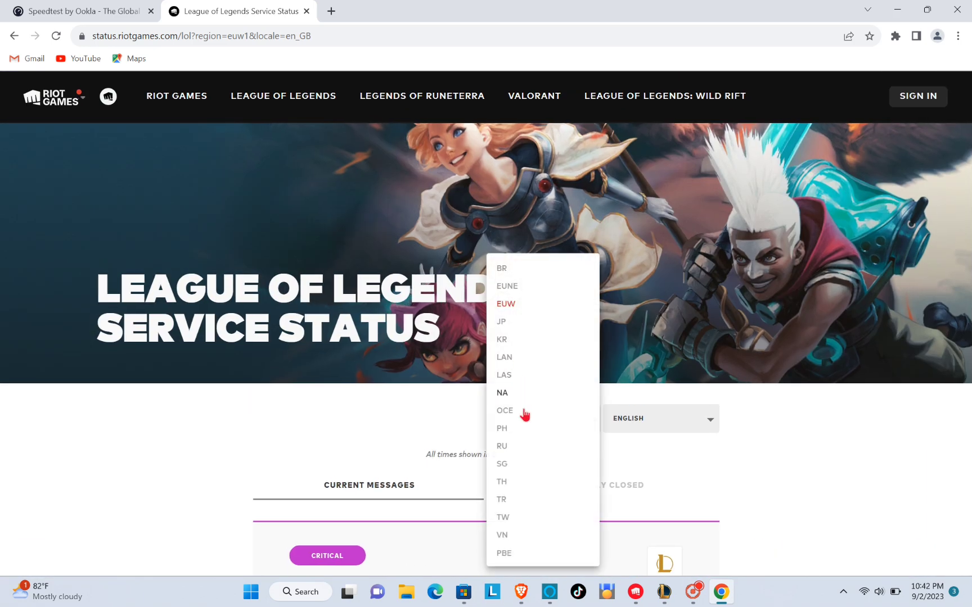
left_click(514, 430)
scroll(498, 360, "down", 5)
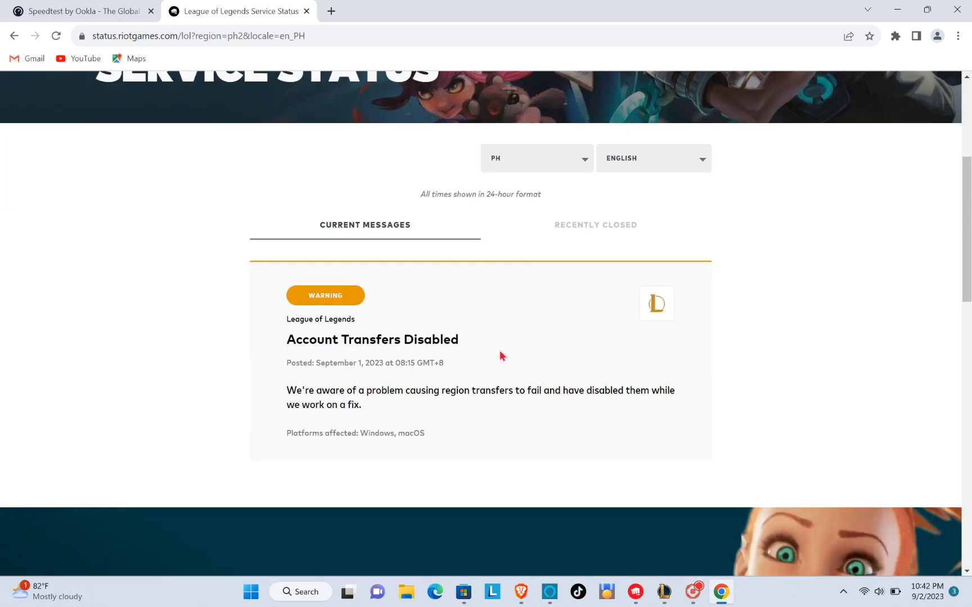
scroll(502, 356, "up", 3)
left_click(593, 364)
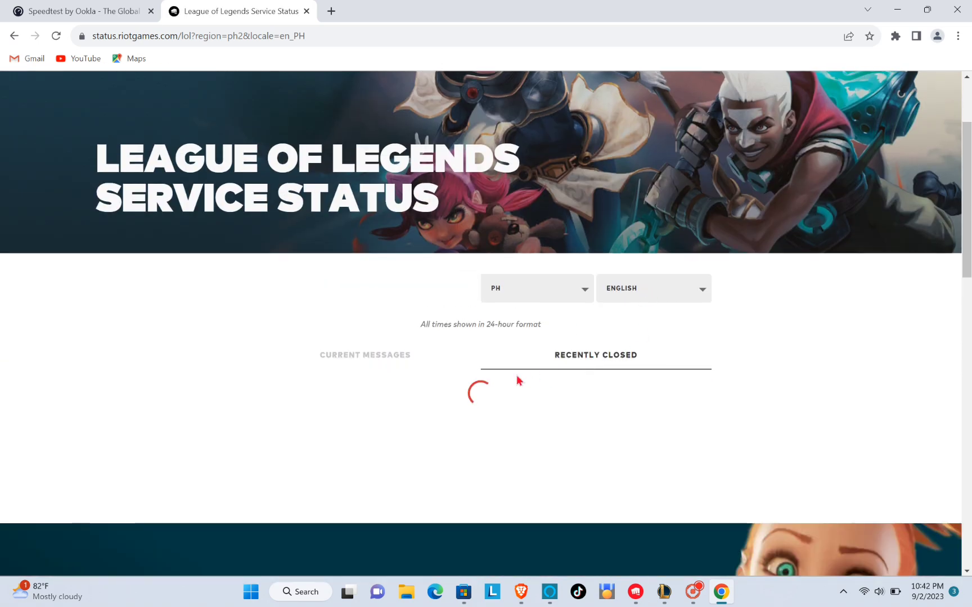
scroll(506, 376, "down", 3)
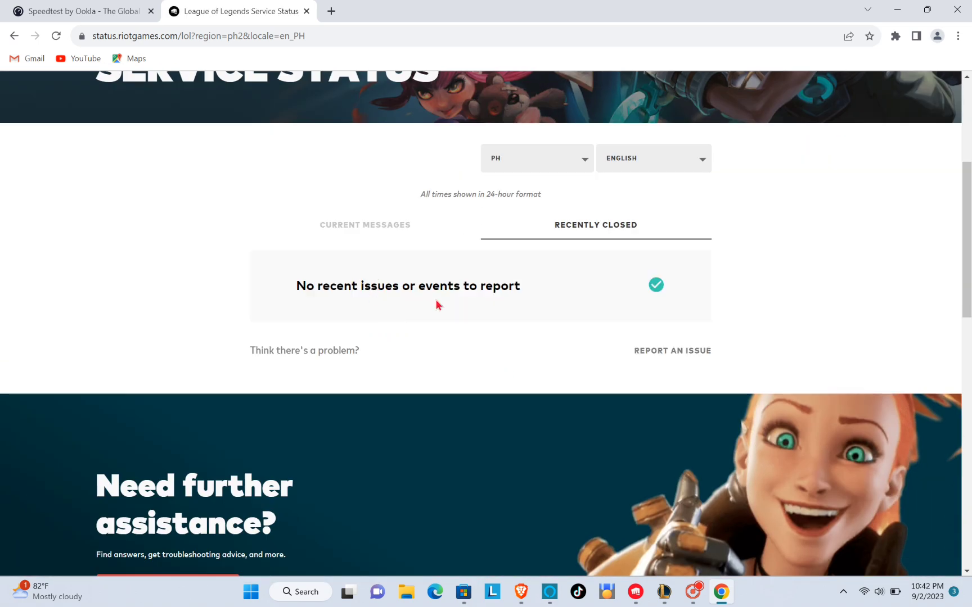
scroll(413, 256, "up", 6)
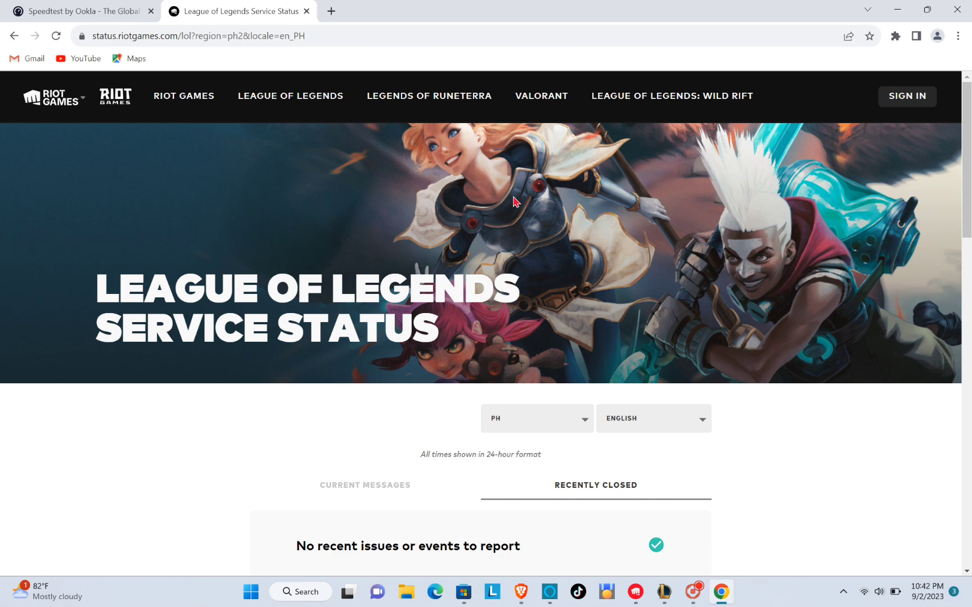
left_click(896, 8)
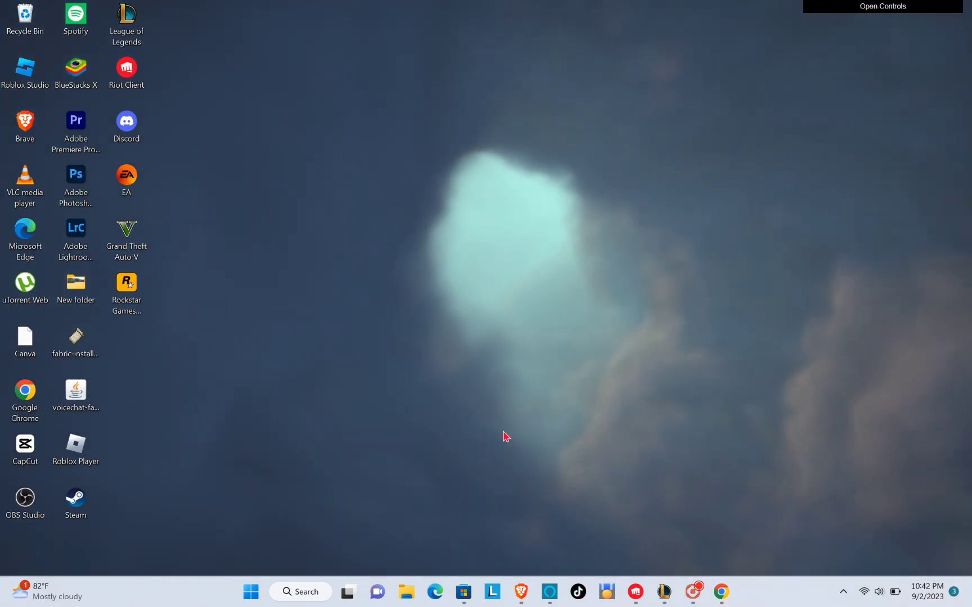
left_click(318, 590)
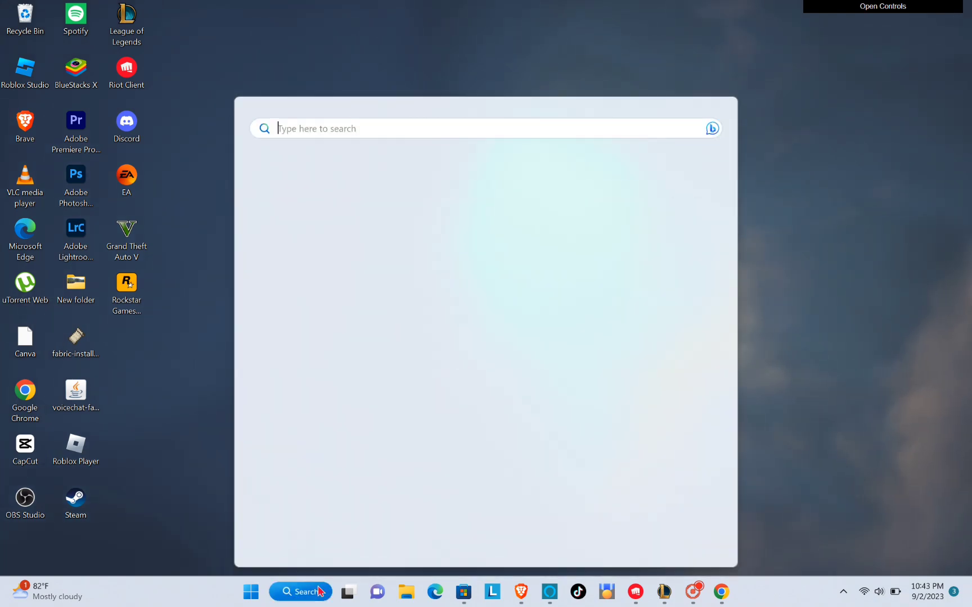
type("vp")
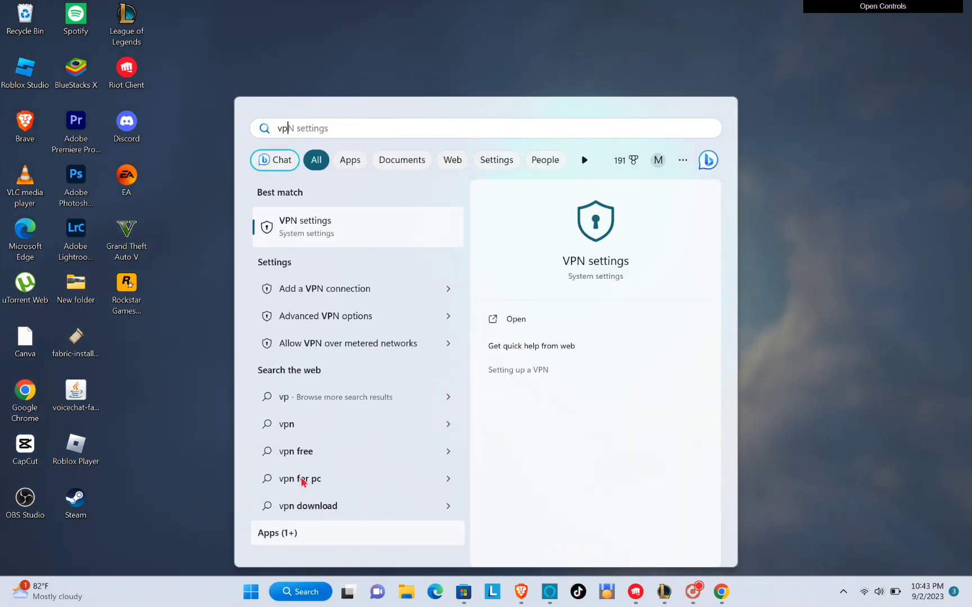
left_click(339, 239)
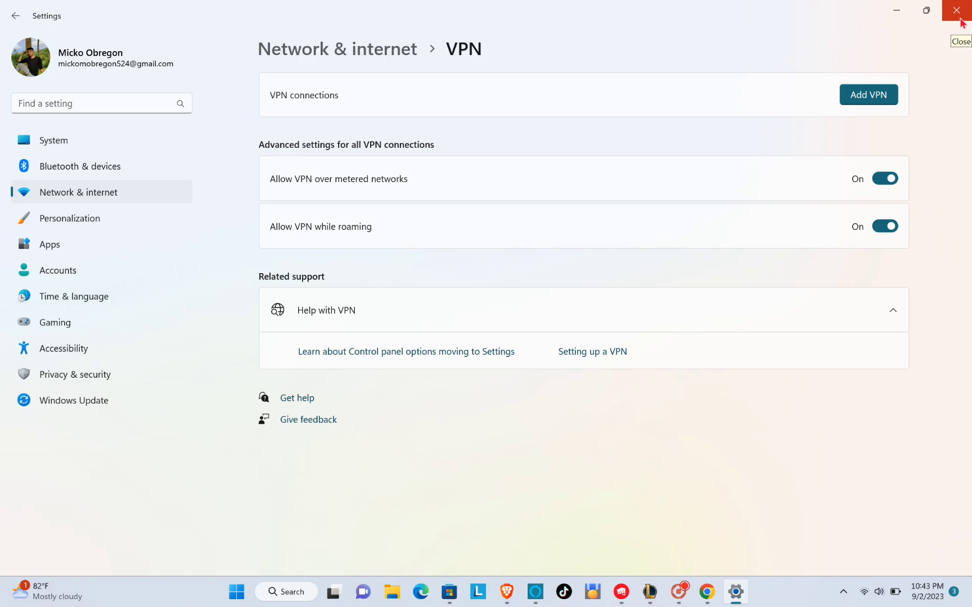
left_click(960, 19)
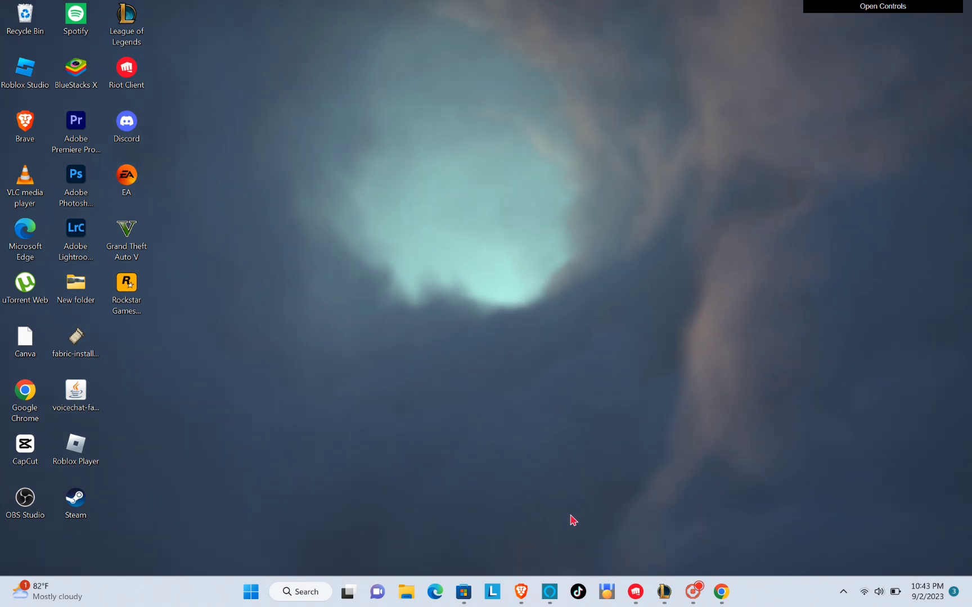
Launch Task Manager by searching 'tas', go to Performance, and open Resource Monitor from the '...' menu
left_click(316, 594)
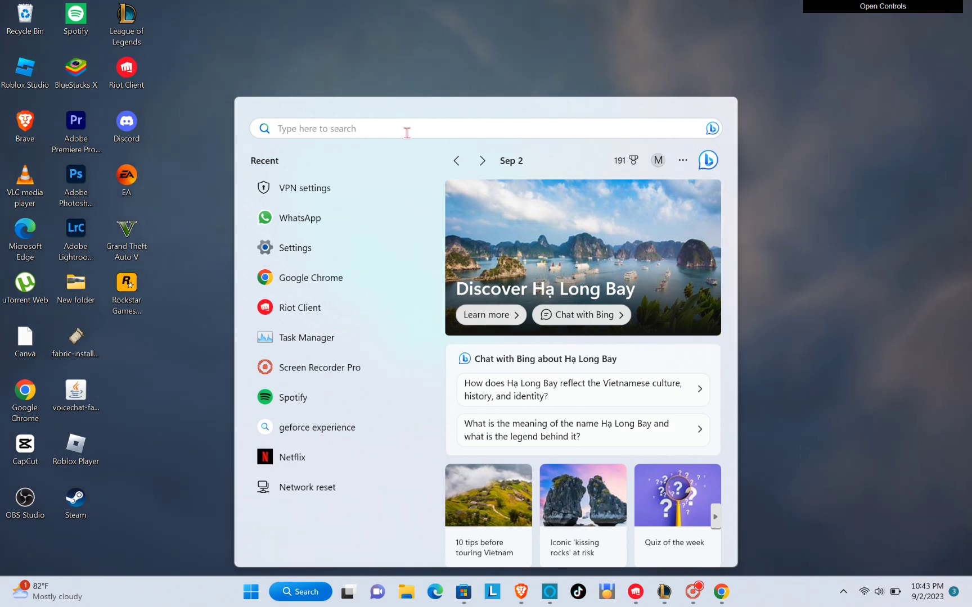
type("task")
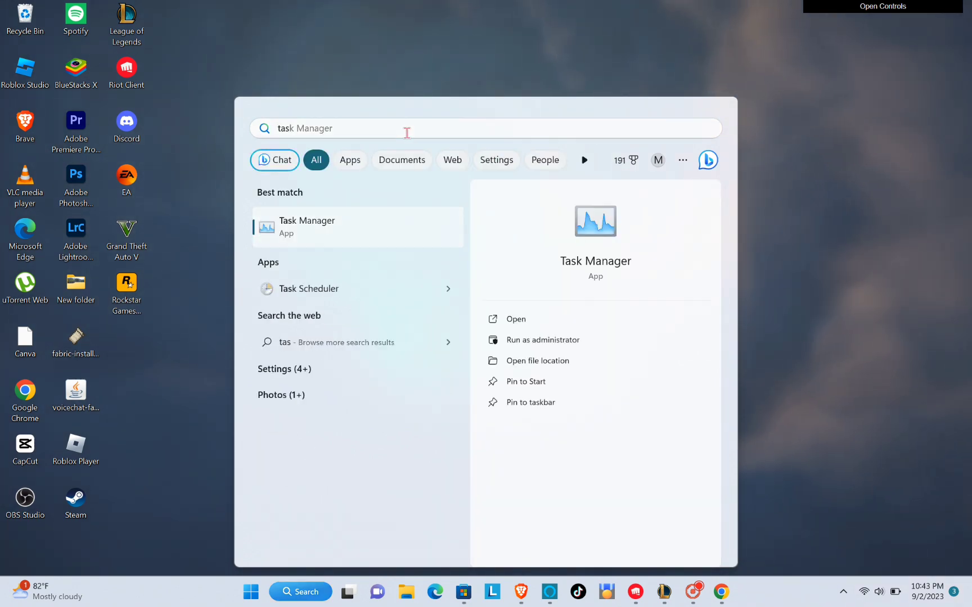
key("Return")
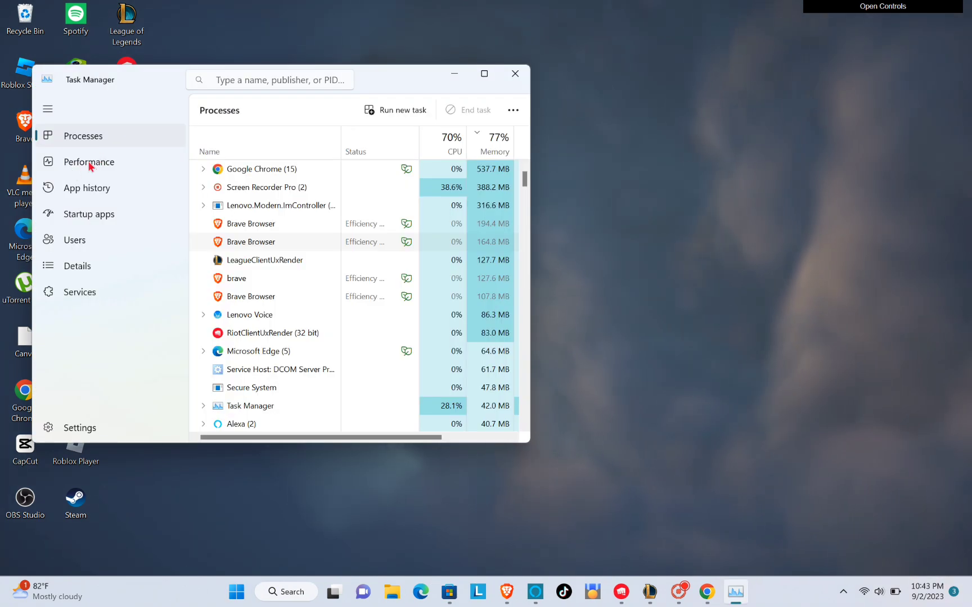
left_click(89, 163)
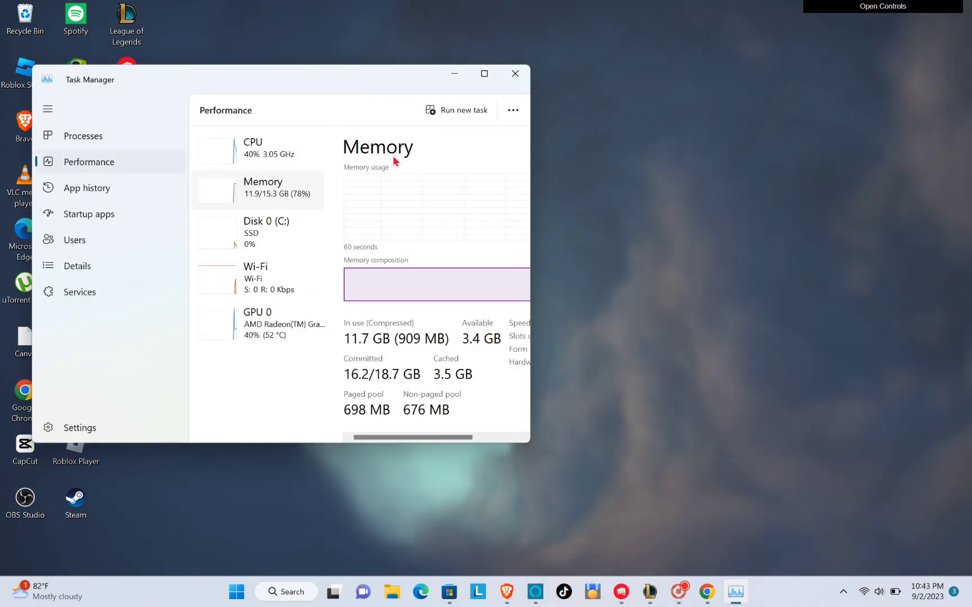
left_click(509, 113)
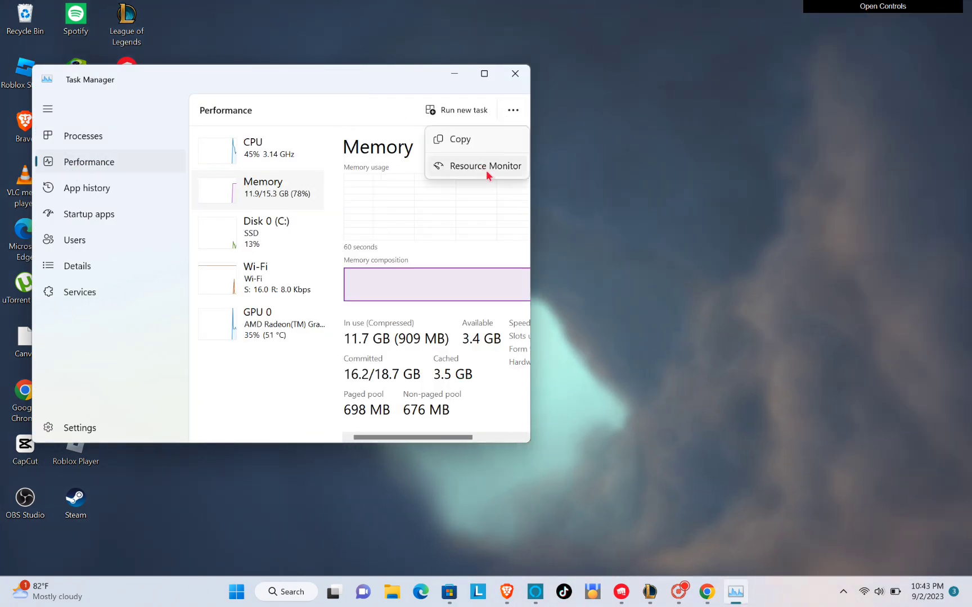
left_click(489, 167)
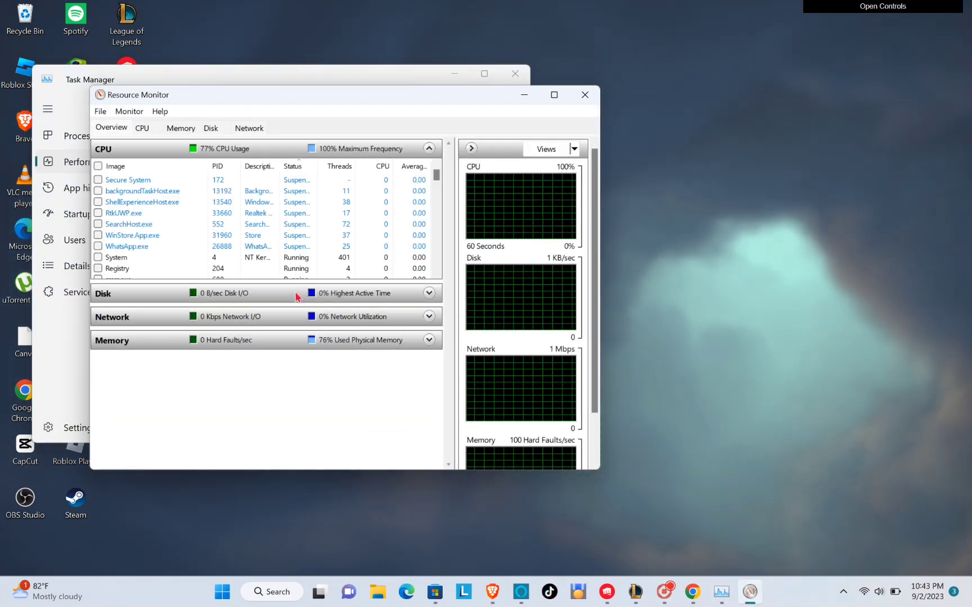
On the Network tab, mark RiotClientUx.exe, RiotClientServices.exe and brave.exe to check their traffic, then unmark them
left_click(249, 127)
left_click(156, 153)
left_click(156, 154)
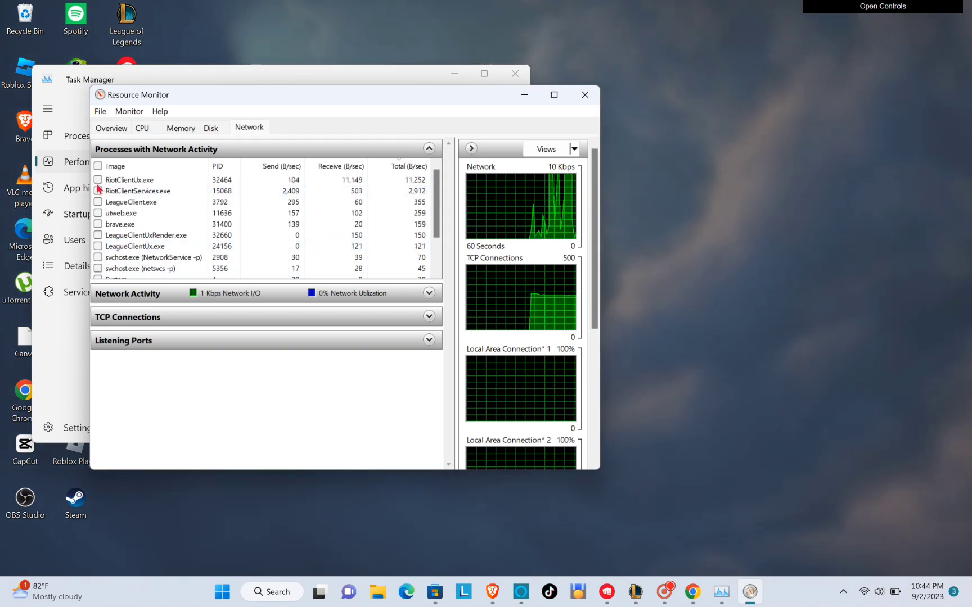
left_click(98, 191)
left_click(98, 179)
left_click(98, 201)
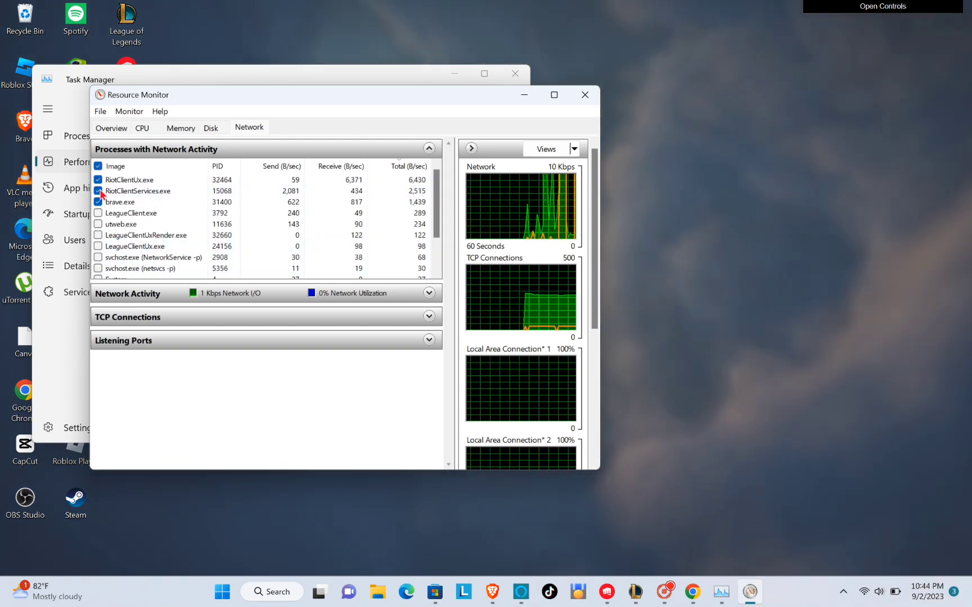
left_click(98, 167)
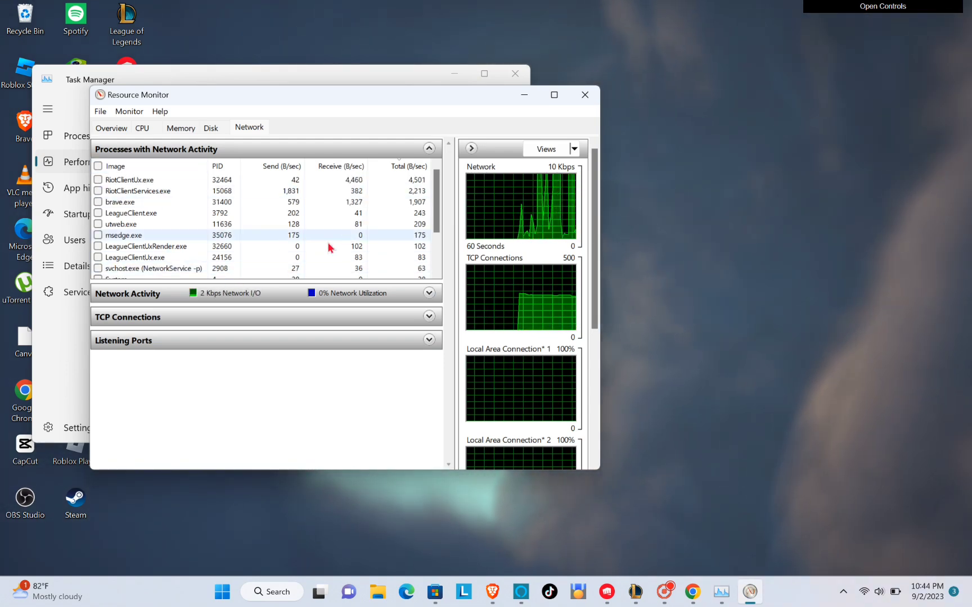
Scroll the network process list, then close Resource Monitor and Task Manager
scroll(309, 231, "down", 2)
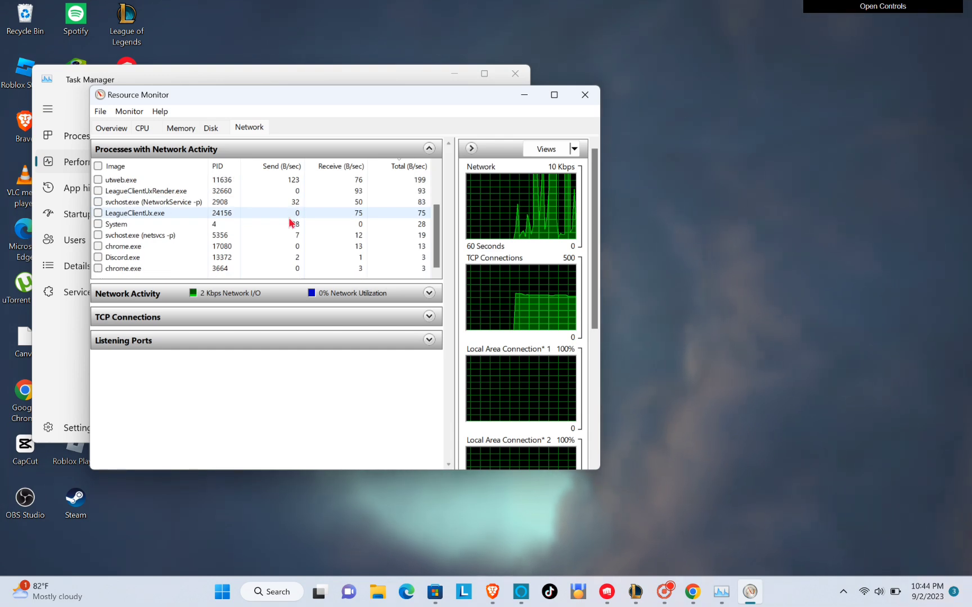
left_click(571, 94)
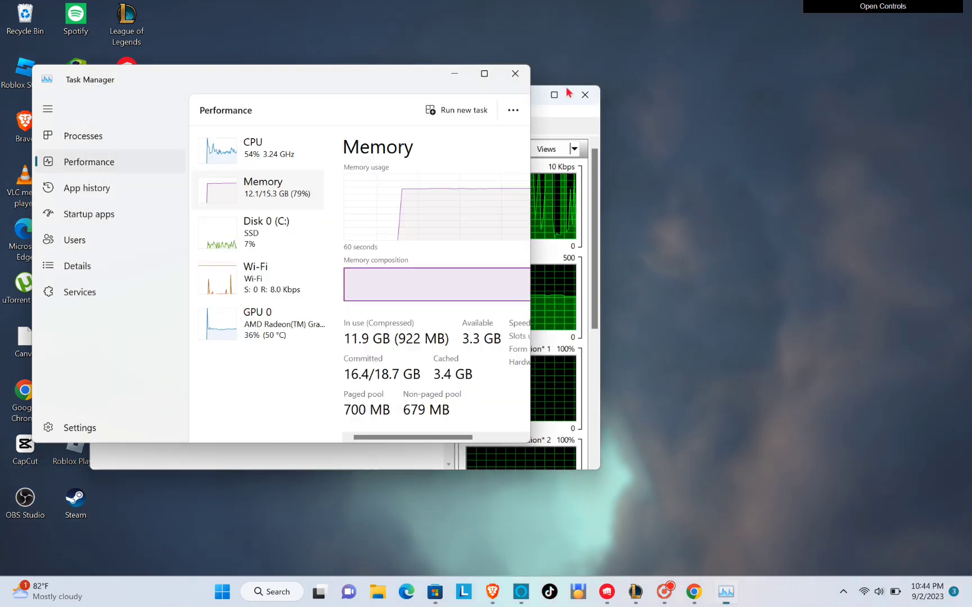
left_click(515, 74)
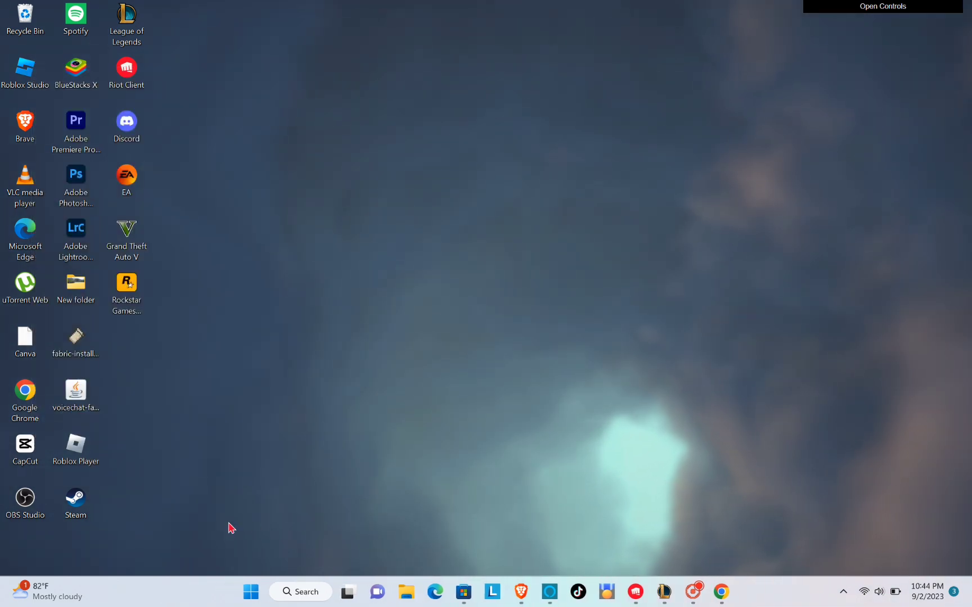
Open Command Prompt via search 'cmd' and run ipconfig /flushdns
left_click(296, 595)
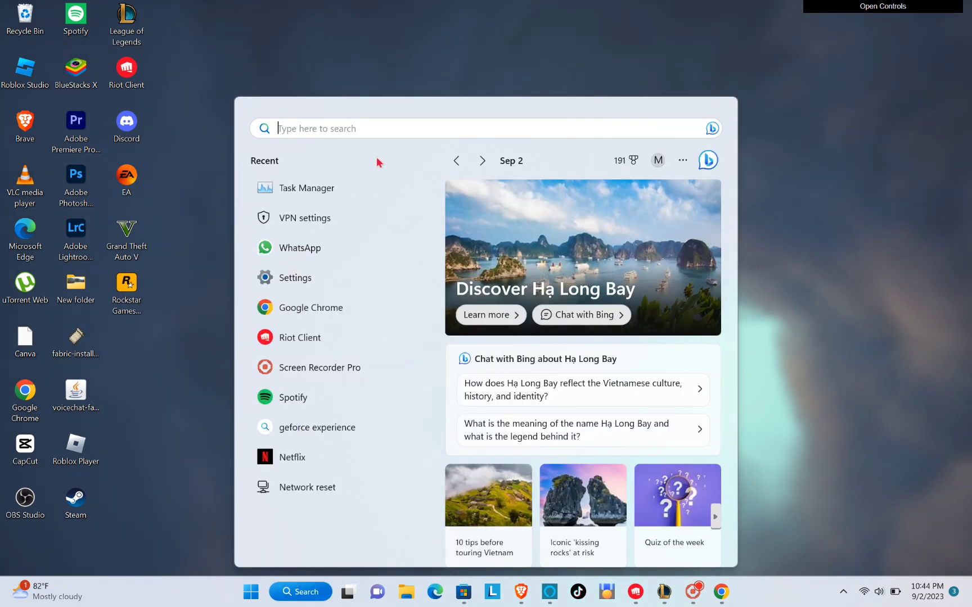
type("cmd")
key("Return")
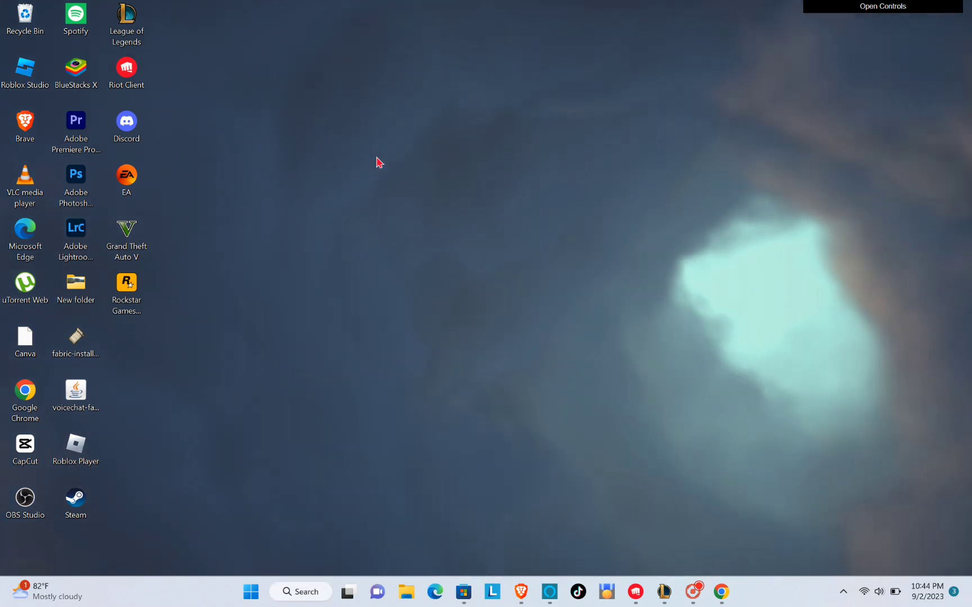
type("ipconfig /flush")
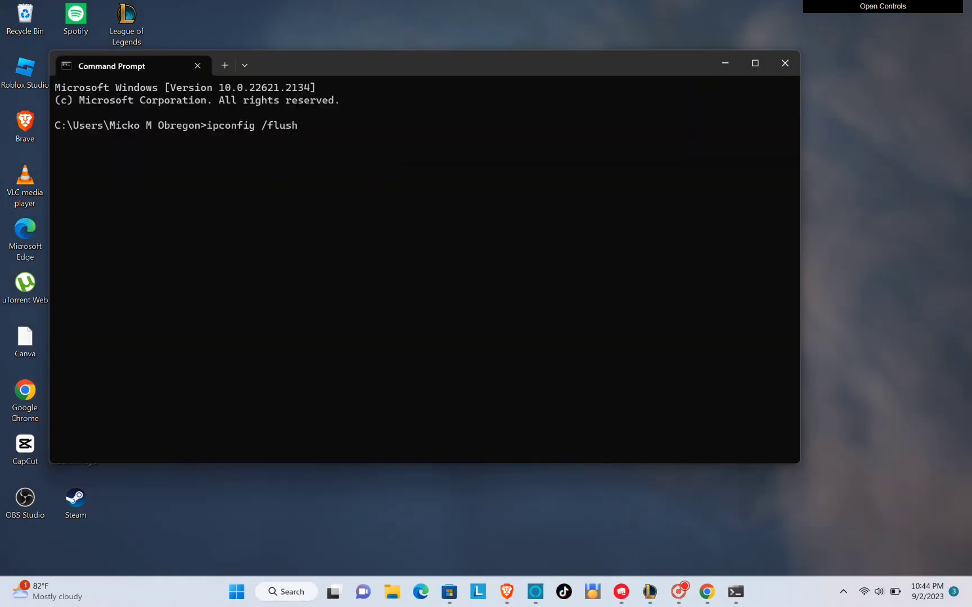
type("dns")
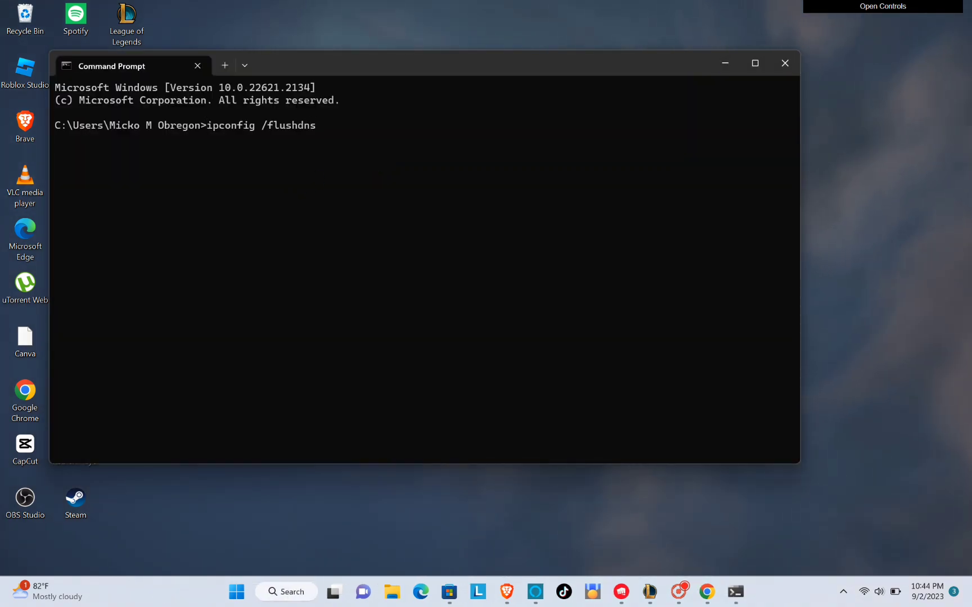
key("Return")
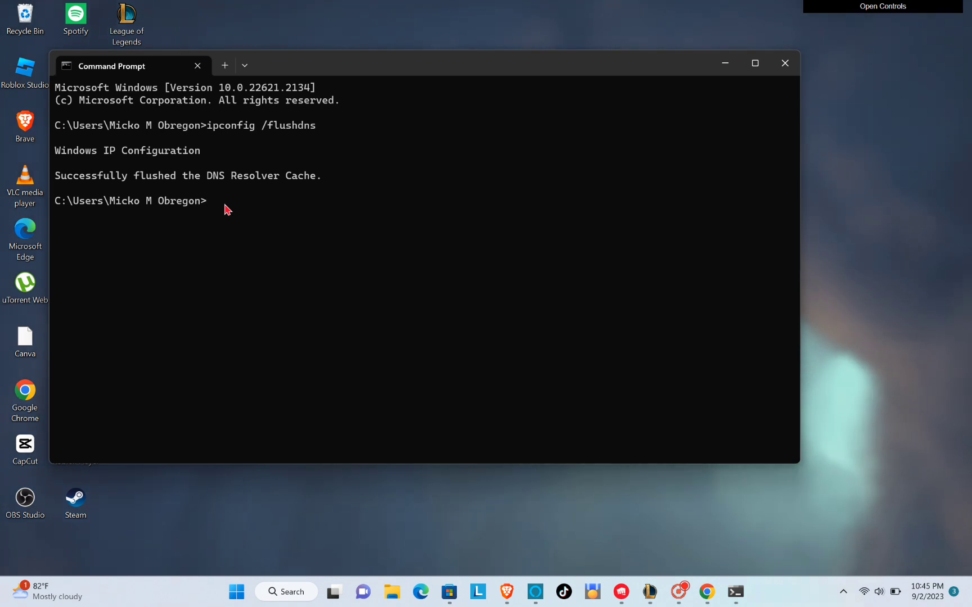
Close the Command Prompt window and refresh the desktop twice from its right-click menu
left_click(788, 71)
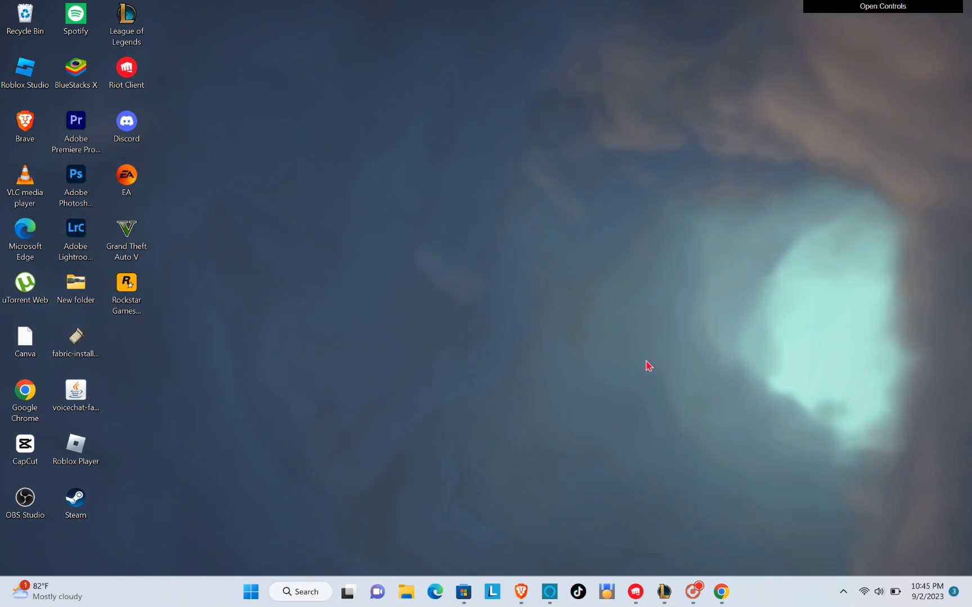
right_click(611, 360)
left_click(664, 151)
right_click(418, 216)
left_click(458, 298)
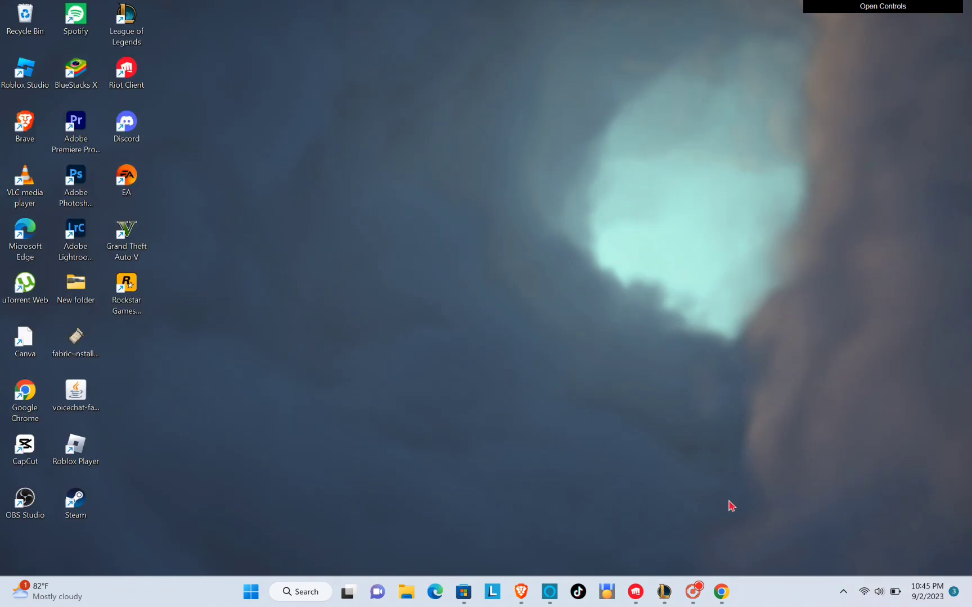